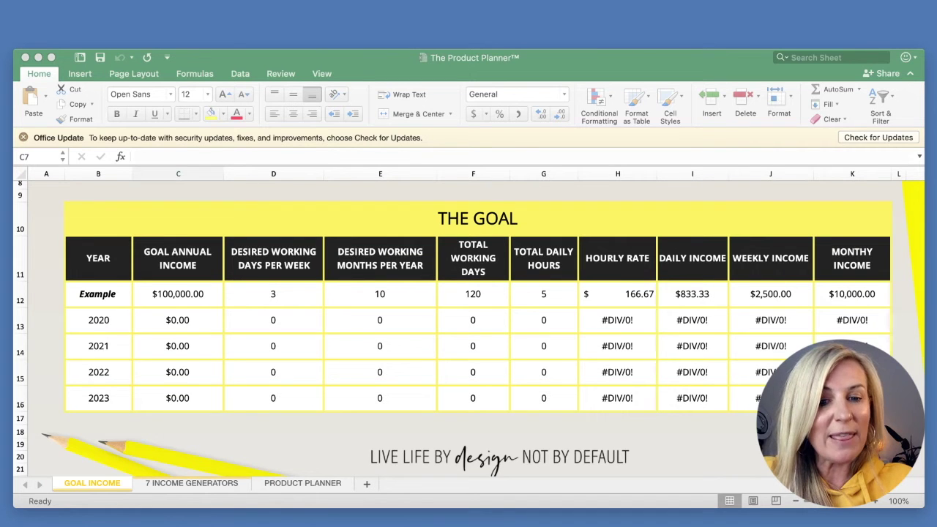
# Set the goal annual income for 2020 to 200,000 in the goal table
pyautogui.click(205, 320)
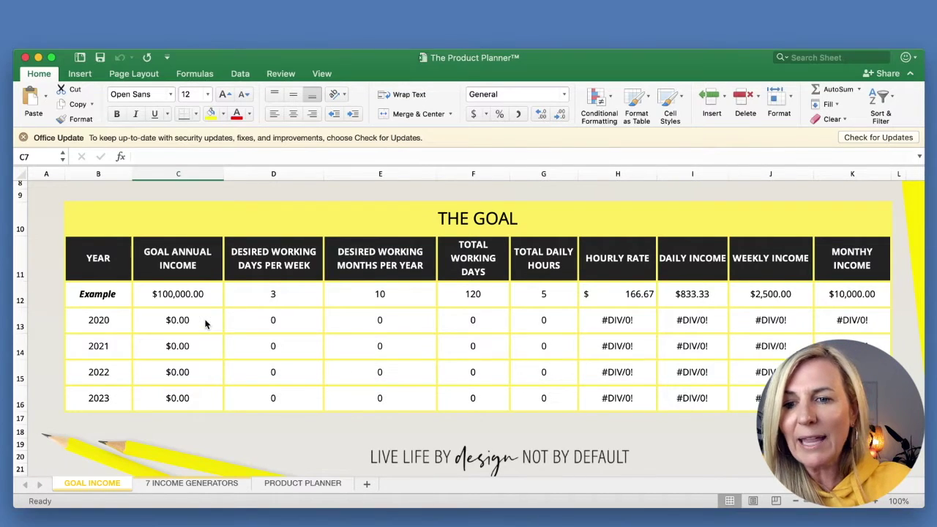
pyautogui.click(205, 320)
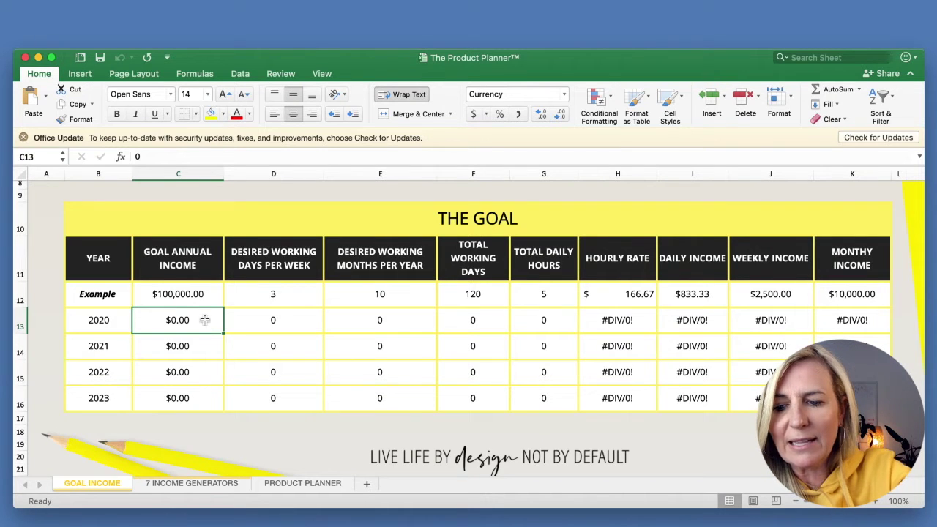
pyautogui.write('200')
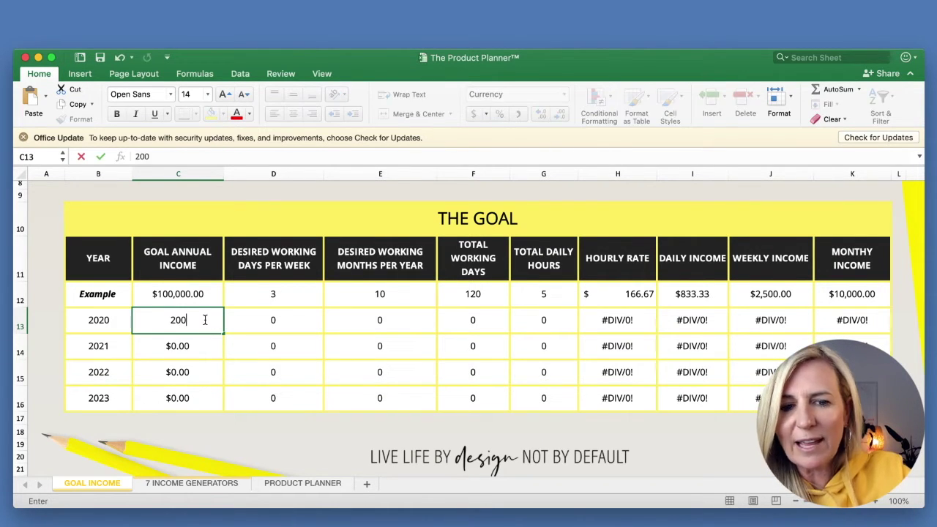
pyautogui.write(',0000')
pyautogui.click(218, 348)
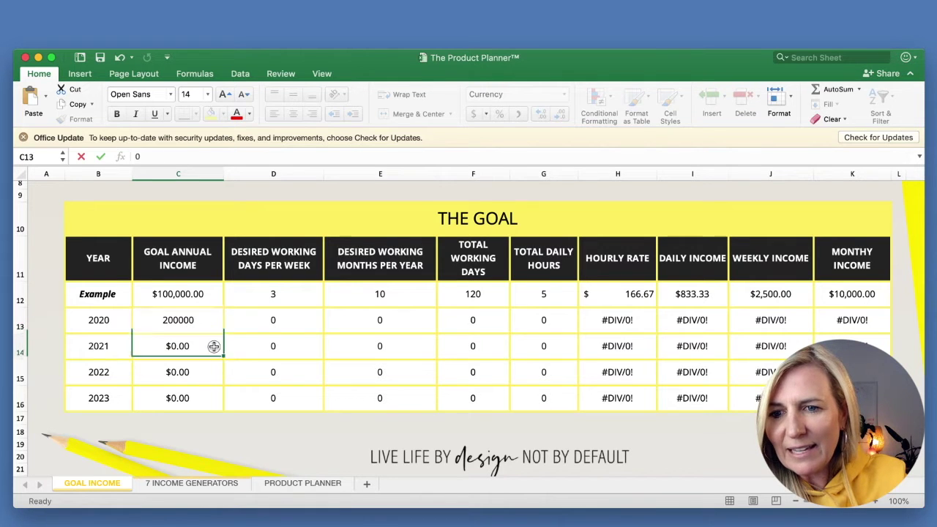
# For 2020, enter 3 desired working days per week and 8 desired working months per year
pyautogui.click(258, 326)
pyautogui.write('3')
pyautogui.click(376, 322)
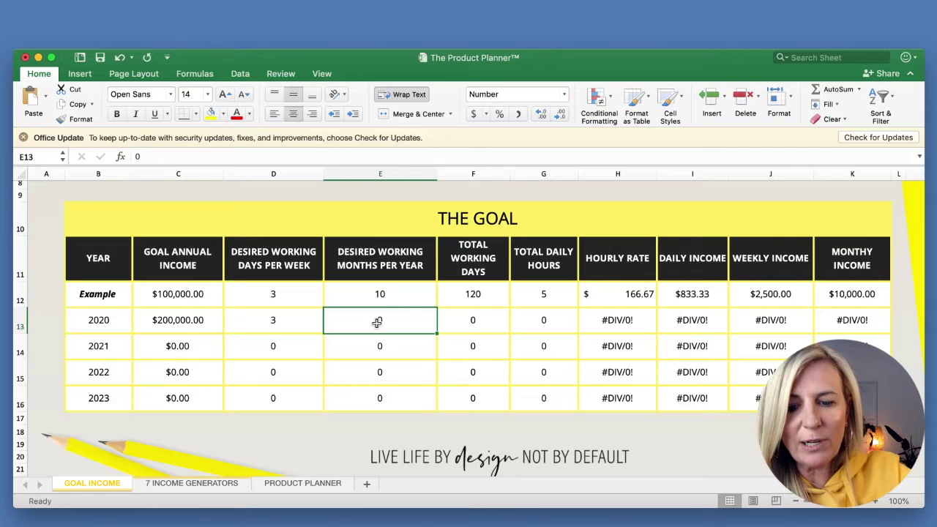
pyautogui.write('8')
pyautogui.click(403, 354)
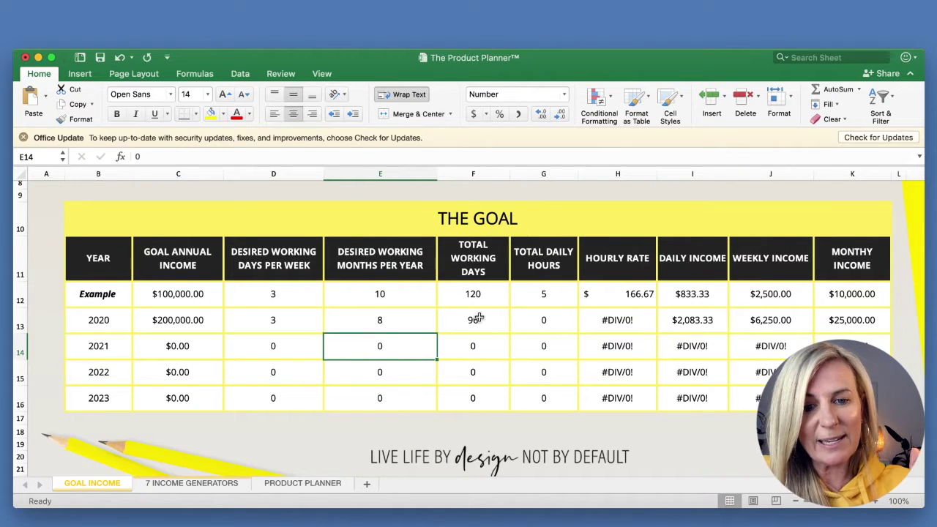
# Set the total daily hours for 2020 to 5
pyautogui.click(558, 321)
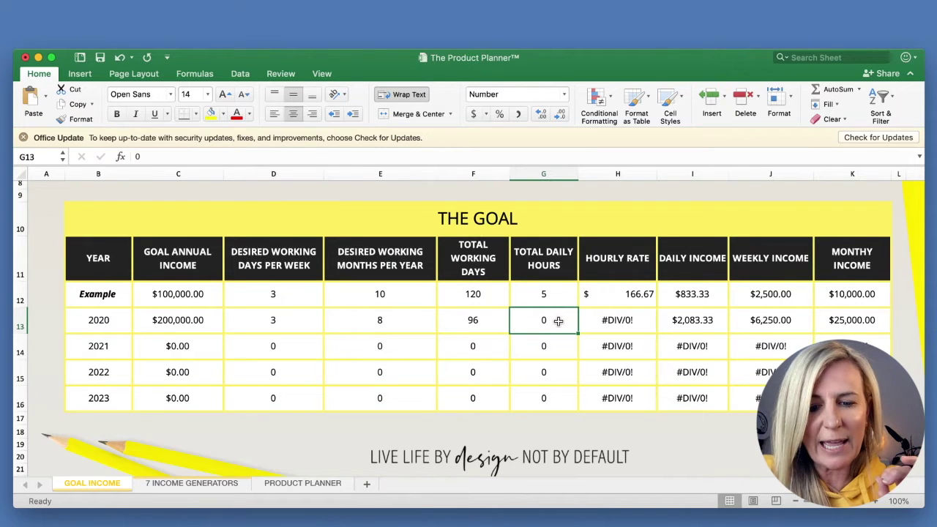
pyautogui.write('5')
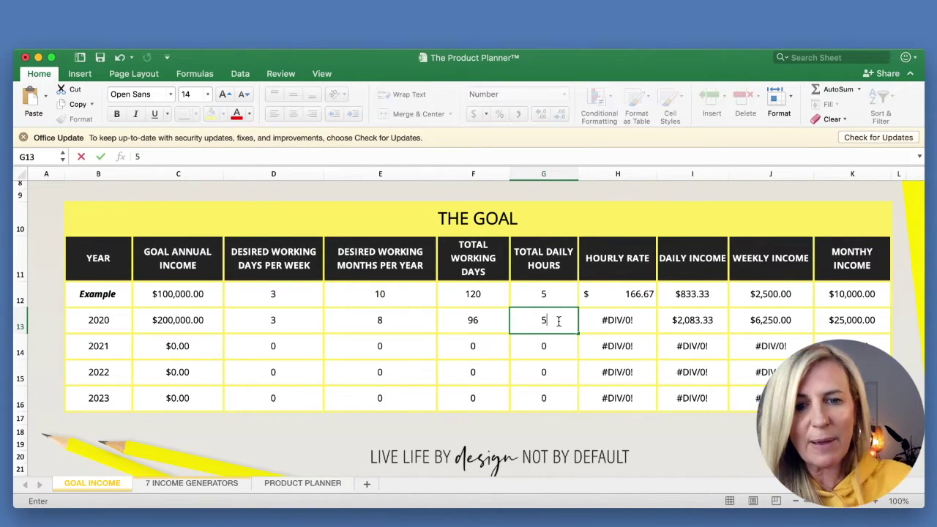
pyautogui.click(558, 379)
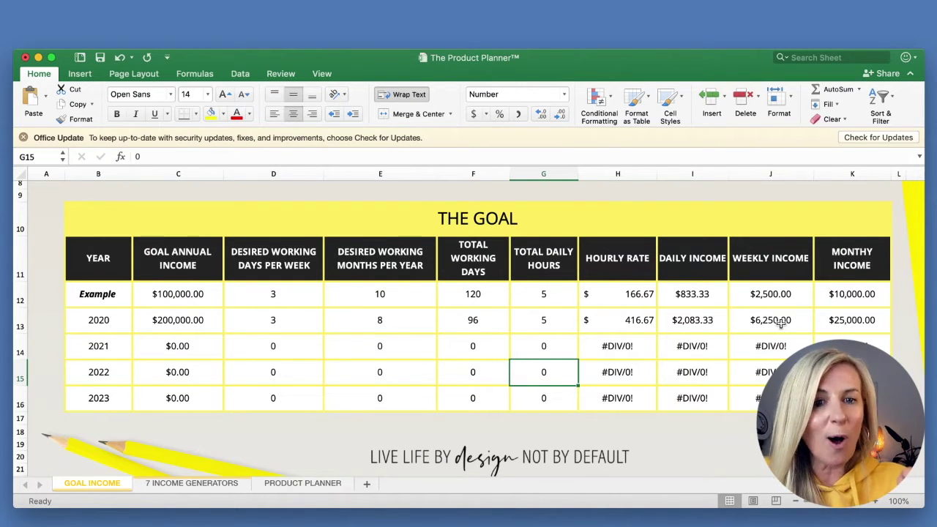
# View the 7 Income Generators sheet, and name the first product/service on the Product Planner sheet Retreat
pyautogui.click(226, 485)
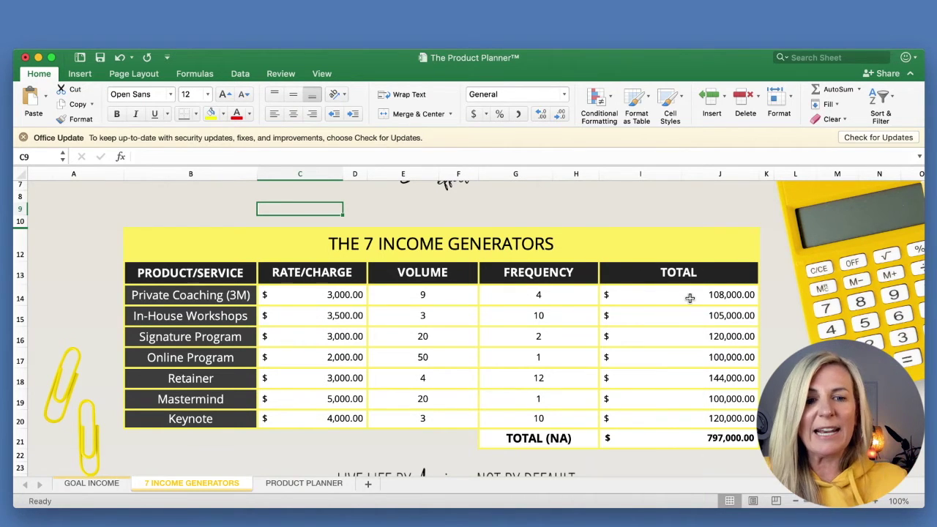
pyautogui.click(292, 483)
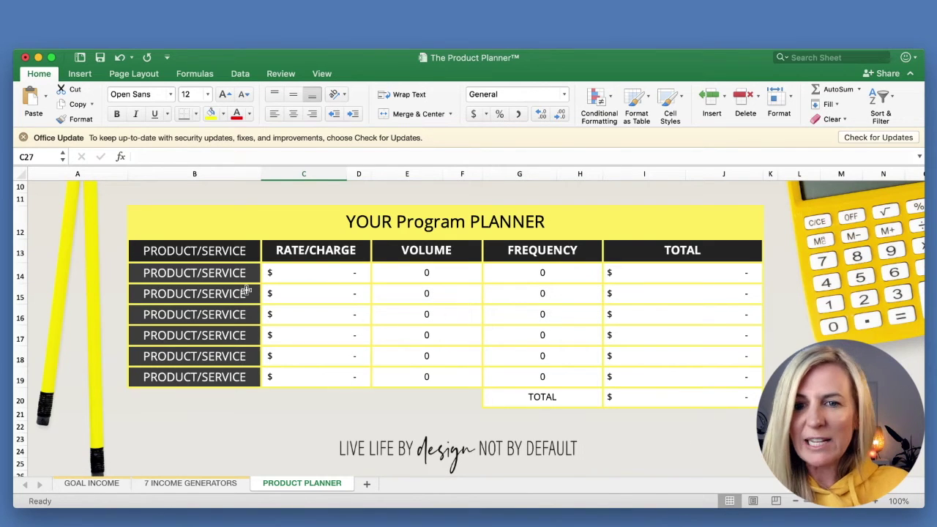
pyautogui.click(241, 267)
pyautogui.doubleClick(249, 272)
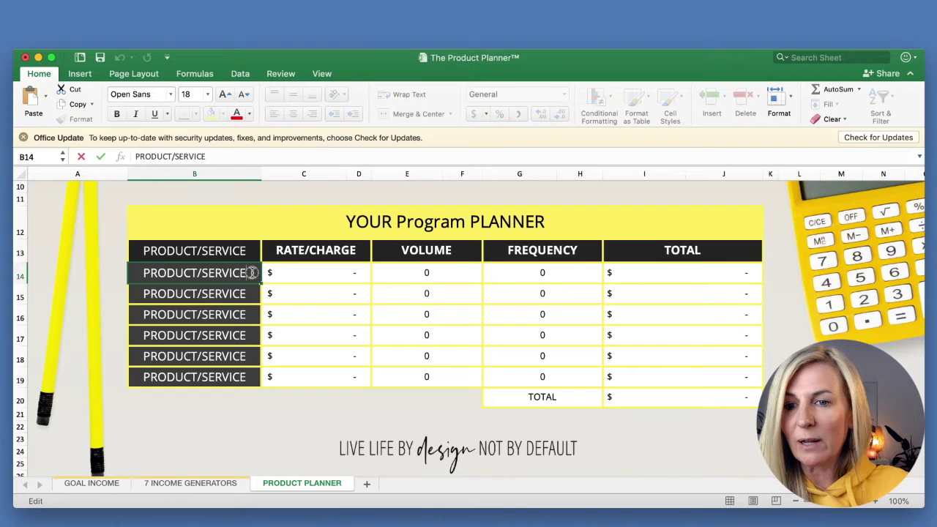
pyautogui.moveTo(249, 271); pyautogui.dragTo(126, 268)
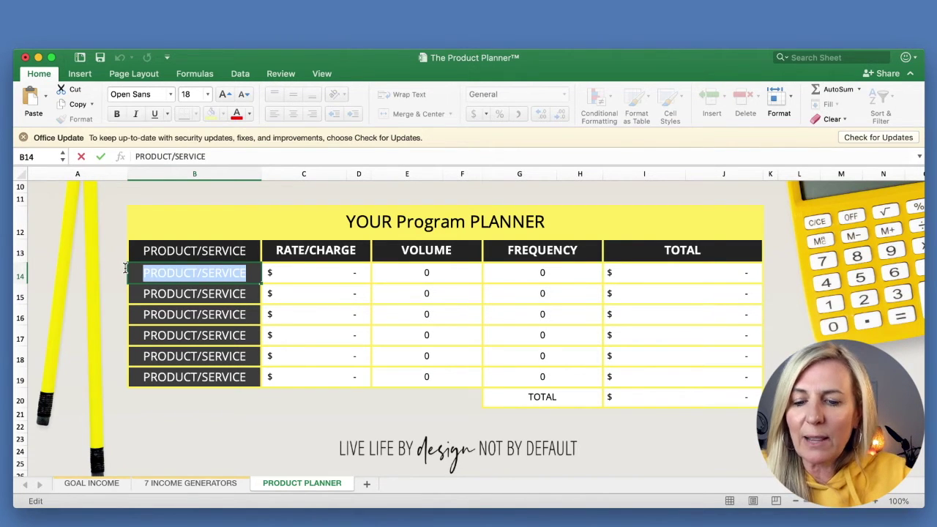
pyautogui.write('Retreat')
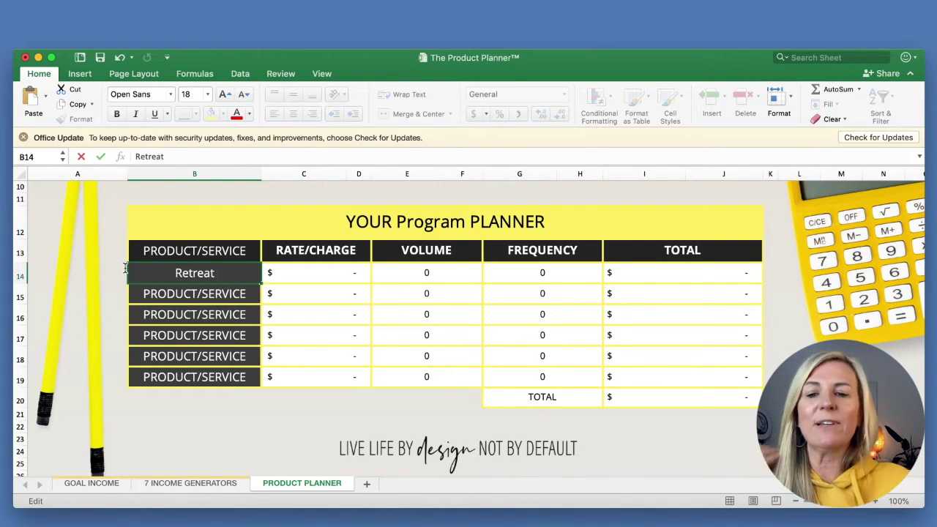
# Fill in the Retreat row with a rate of 3000, a volume of 20 and a frequency of 3
pyautogui.click(292, 273)
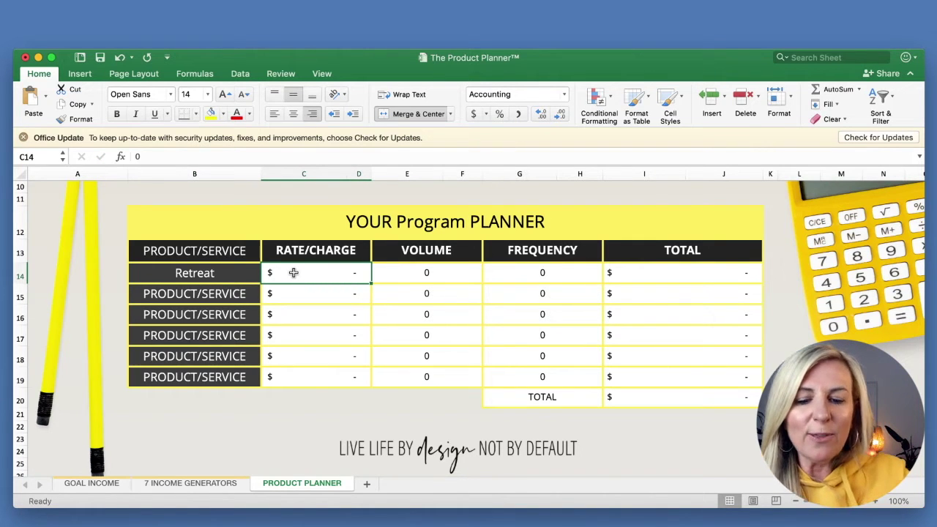
pyautogui.write('3000')
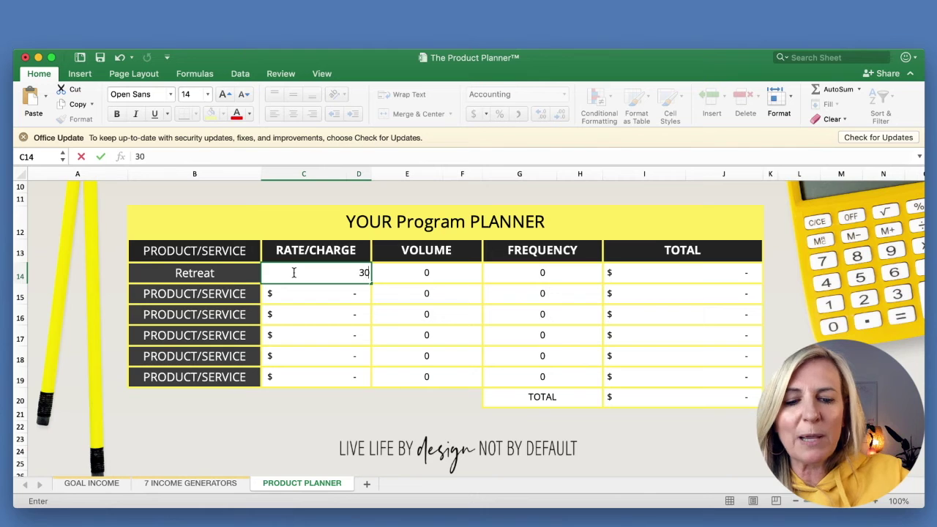
pyautogui.click(407, 272)
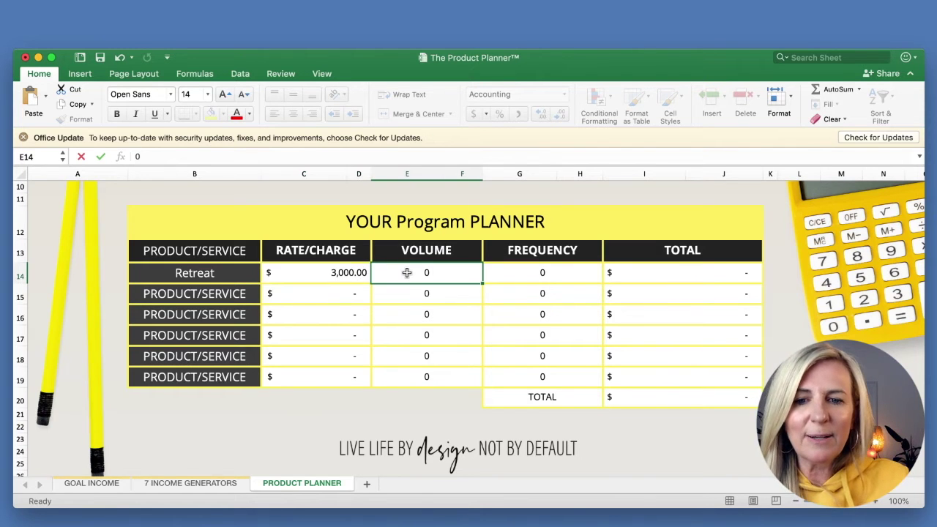
pyautogui.write('20')
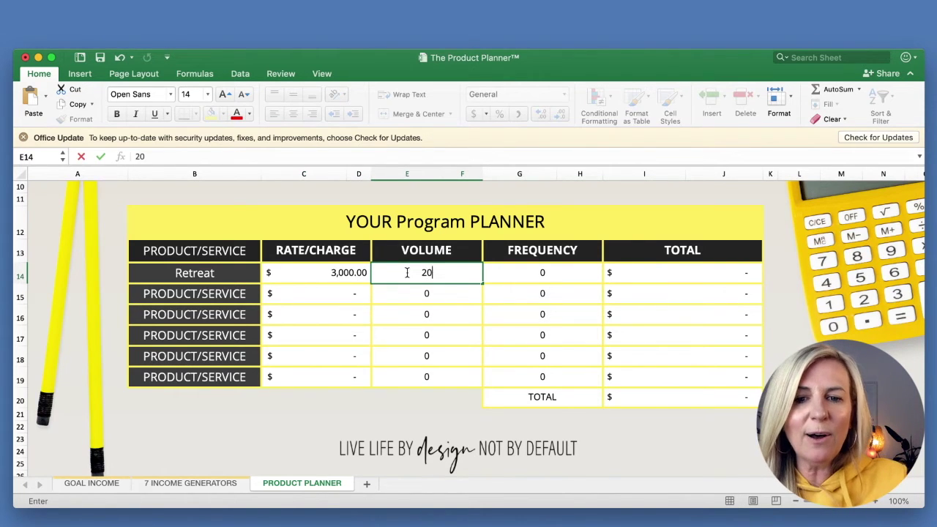
pyautogui.click(568, 273)
pyautogui.write('3')
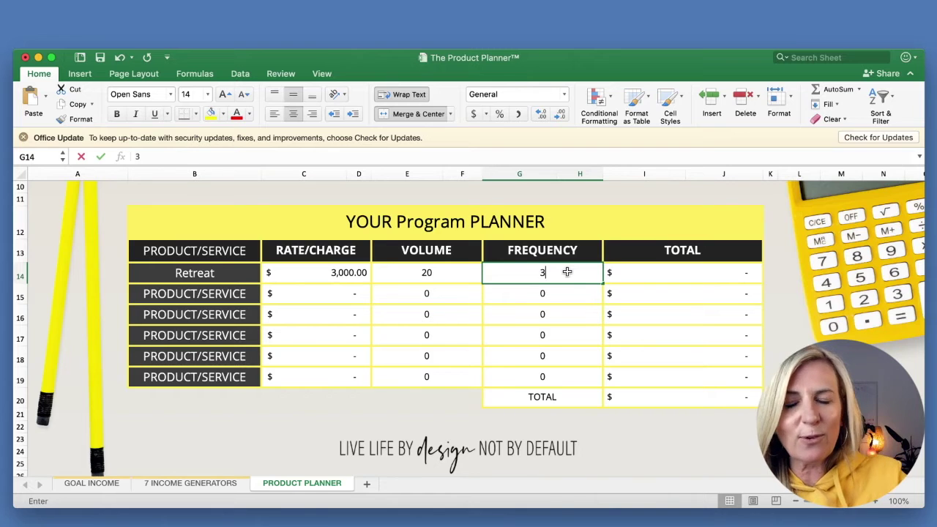
pyautogui.click(575, 298)
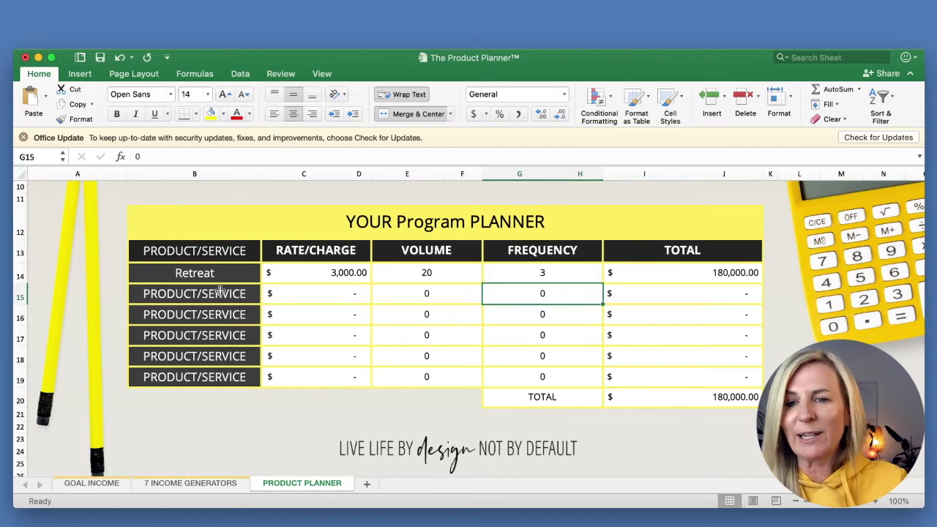
# Name the second product/service, in the row below Retreat, 1:1 3 Month
pyautogui.doubleClick(249, 293)
pyautogui.moveTo(253, 293); pyautogui.dragTo(112, 292)
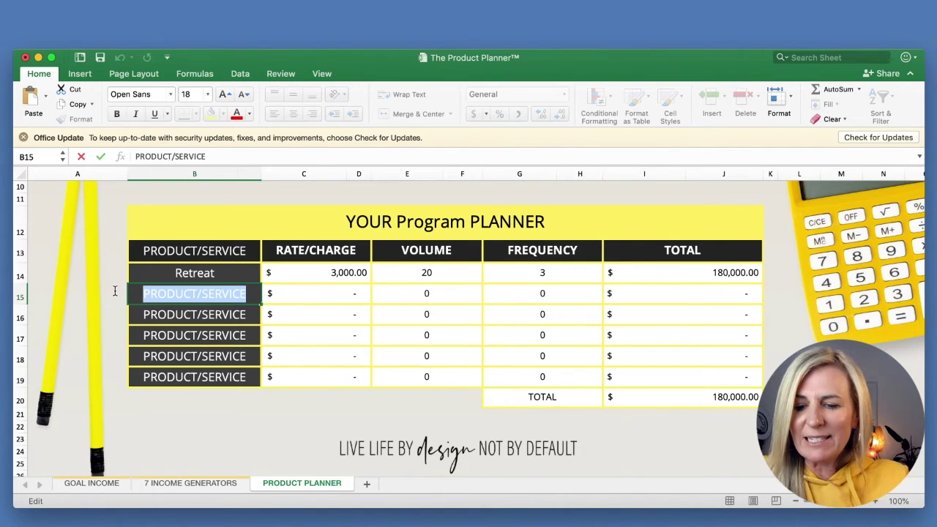
pyautogui.write('Priv')
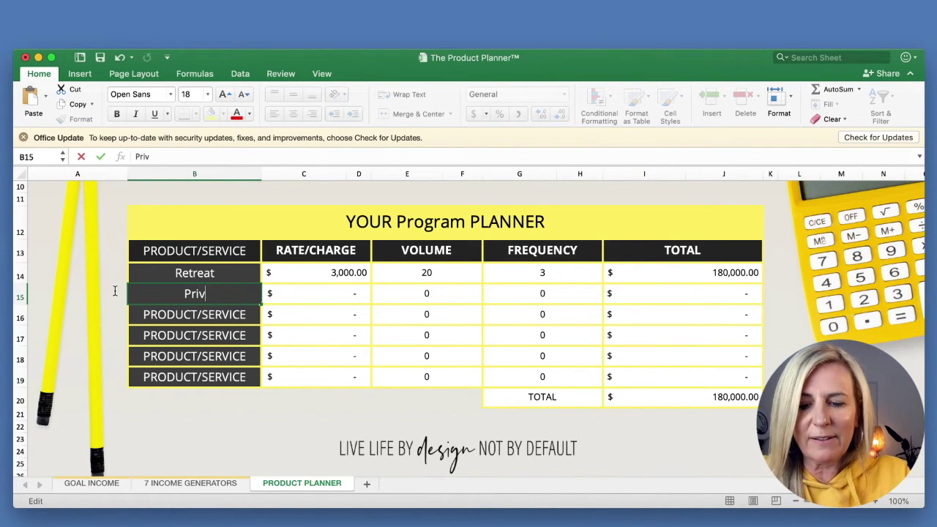
pyautogui.write('ate 1:1')
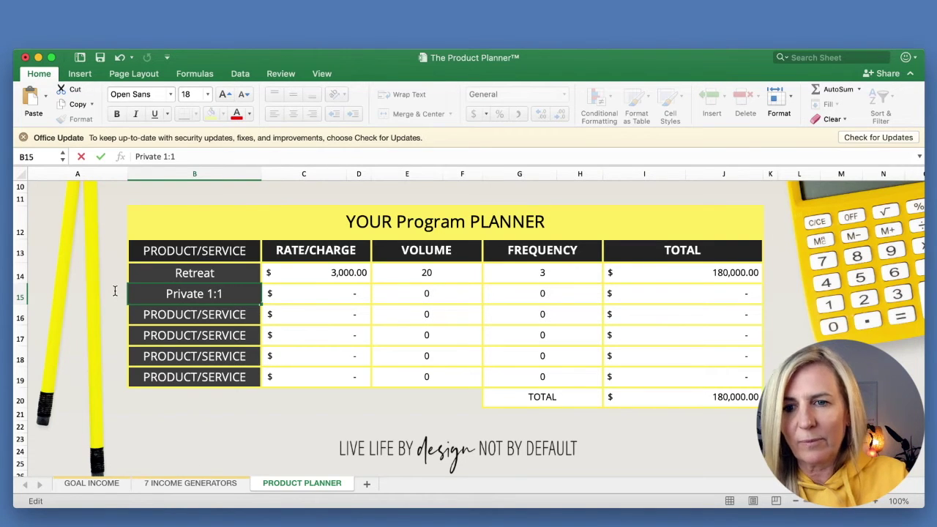
pyautogui.moveTo(205, 292); pyautogui.dragTo(129, 293)
pyautogui.press('BackSpace')
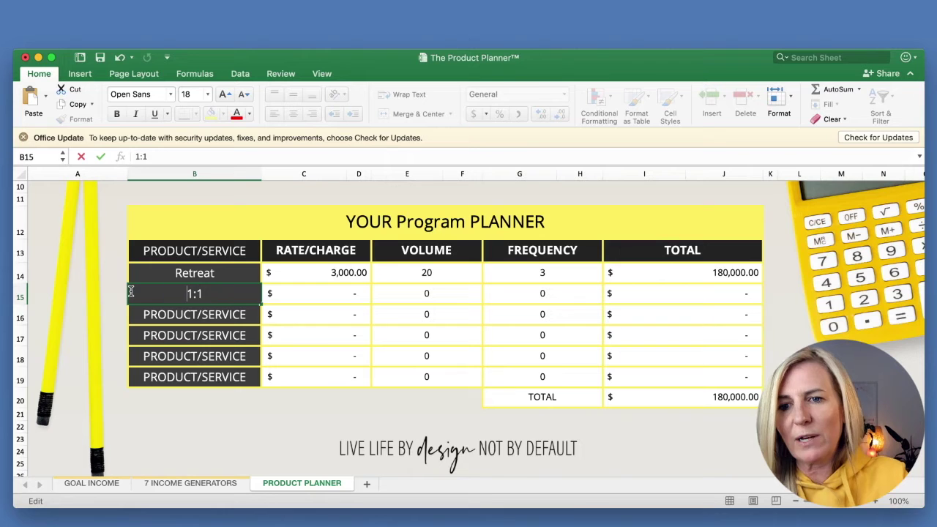
pyautogui.click(218, 293)
pyautogui.write('3')
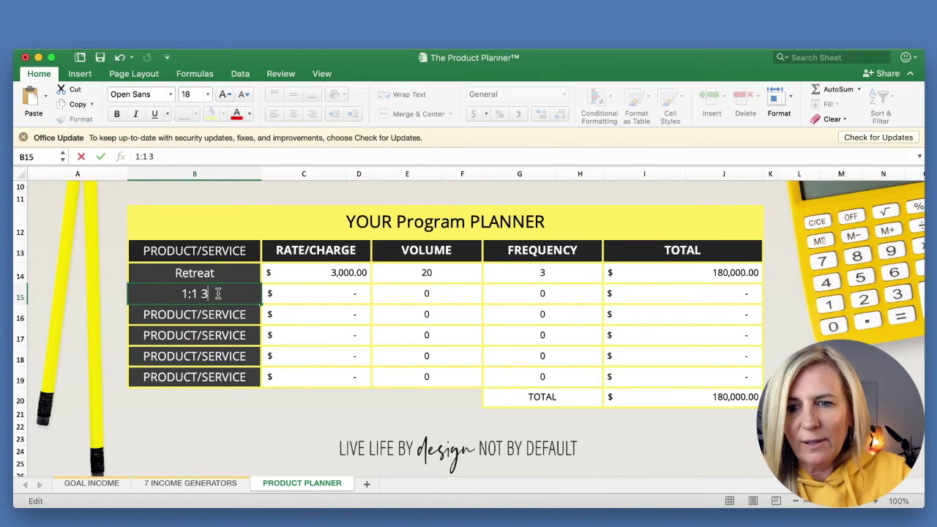
pyautogui.write(' Month')
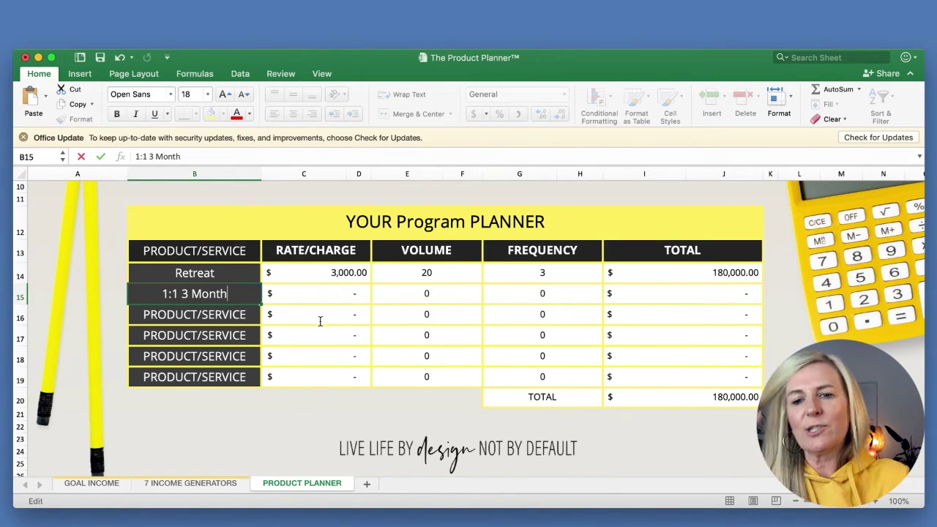
# Set the rate/charge of the 1:1 3 Month service to 4,000
pyautogui.click(314, 293)
pyautogui.write('4')
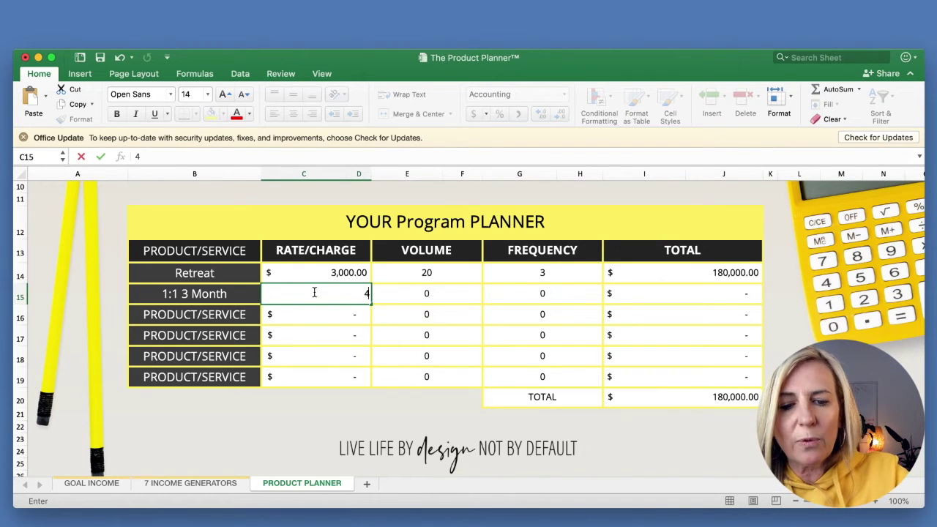
pyautogui.write(',000')
pyautogui.click(342, 315)
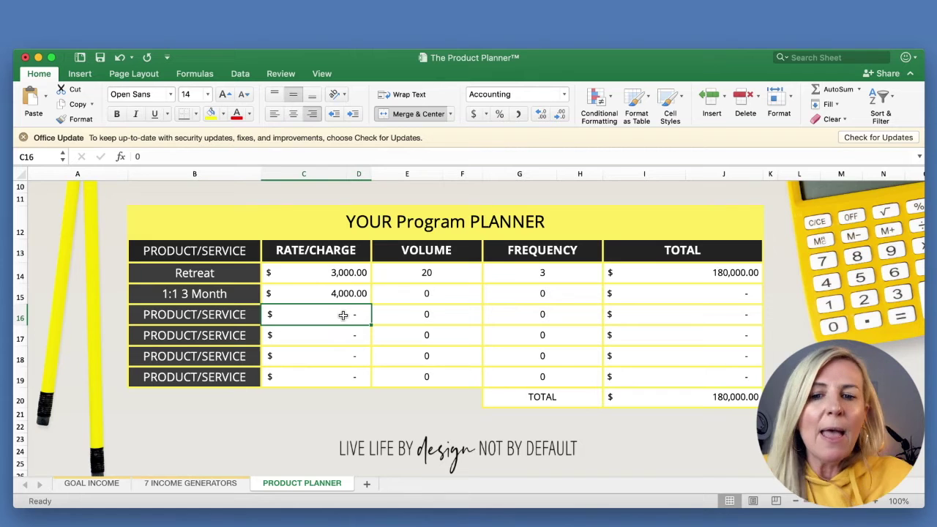
# Set the volume of the 1:1 3 Month service to 4 and its frequency to 3
pyautogui.click(428, 294)
pyautogui.write('4')
pyautogui.click(532, 323)
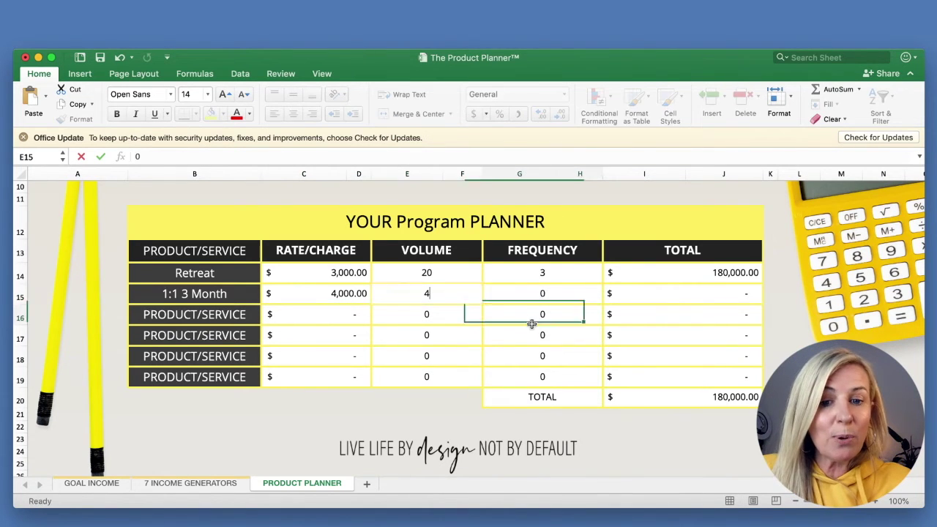
pyautogui.click(527, 293)
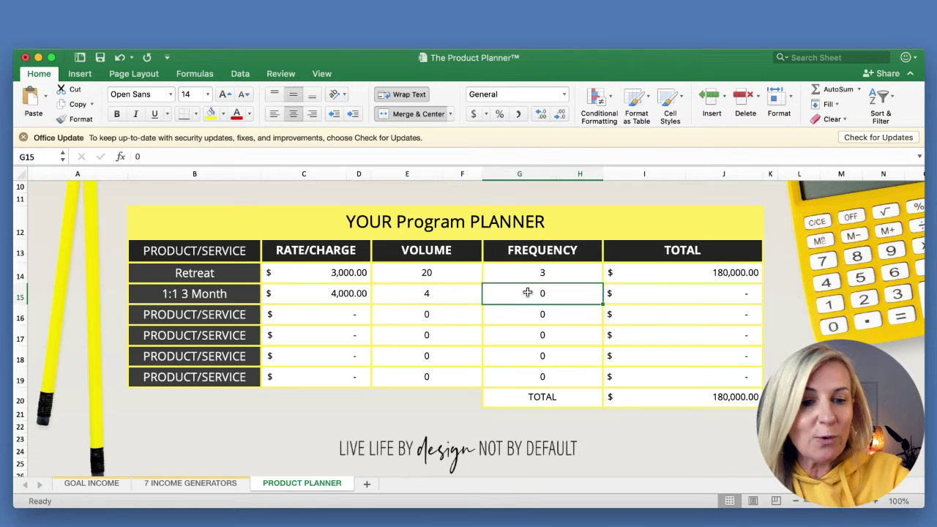
pyautogui.write('3')
pyautogui.click(564, 334)
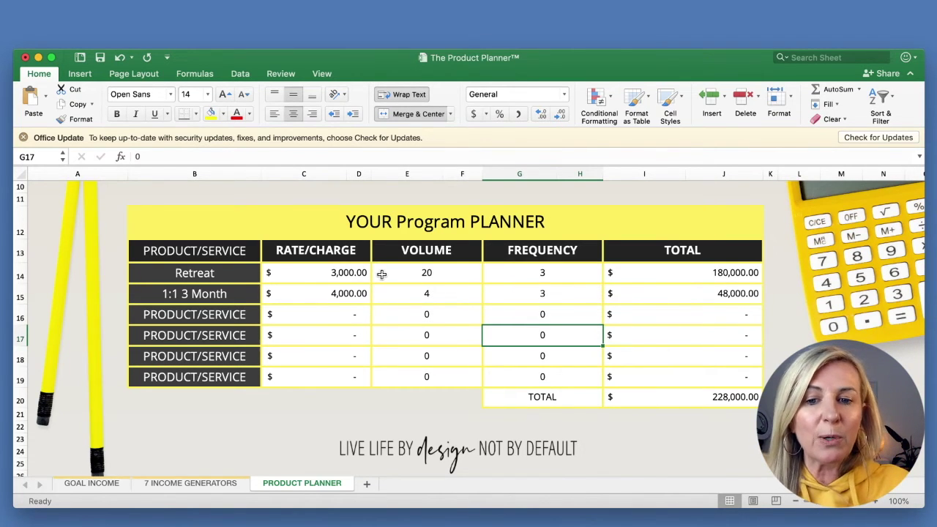
# Change the rate/charge of the 1:1 3 Month service to 3000
pyautogui.click(354, 294)
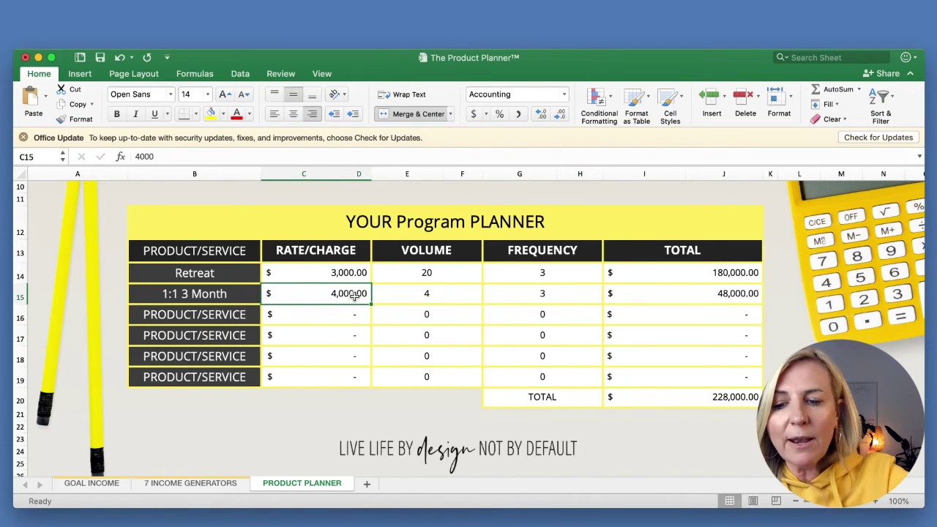
pyautogui.write('3')
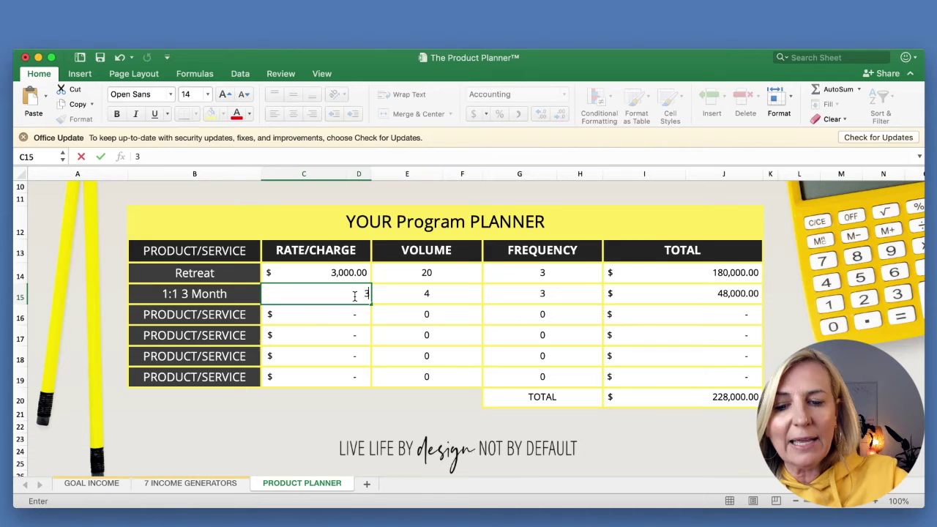
pyautogui.write('000')
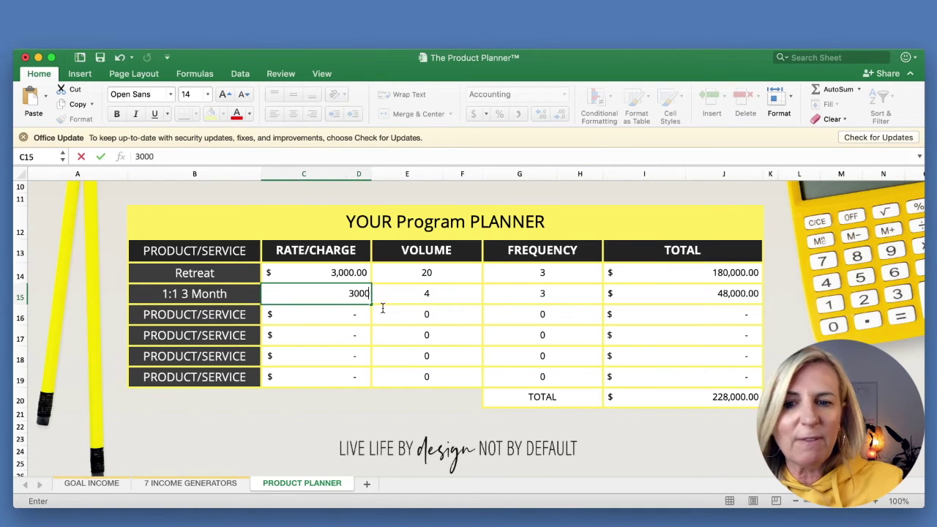
pyautogui.click(432, 323)
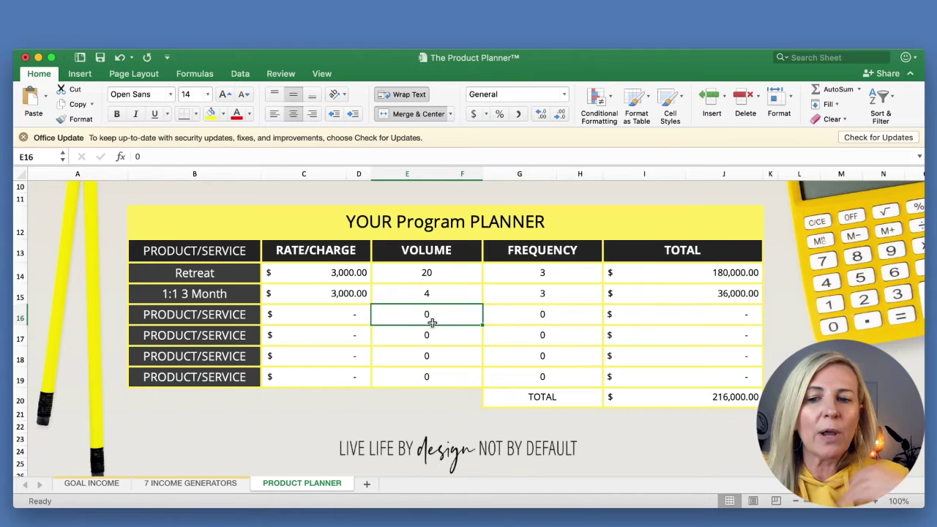
# Change the volume of the 1:1 3 Month service to 5 and its frequency to 4
pyautogui.click(437, 294)
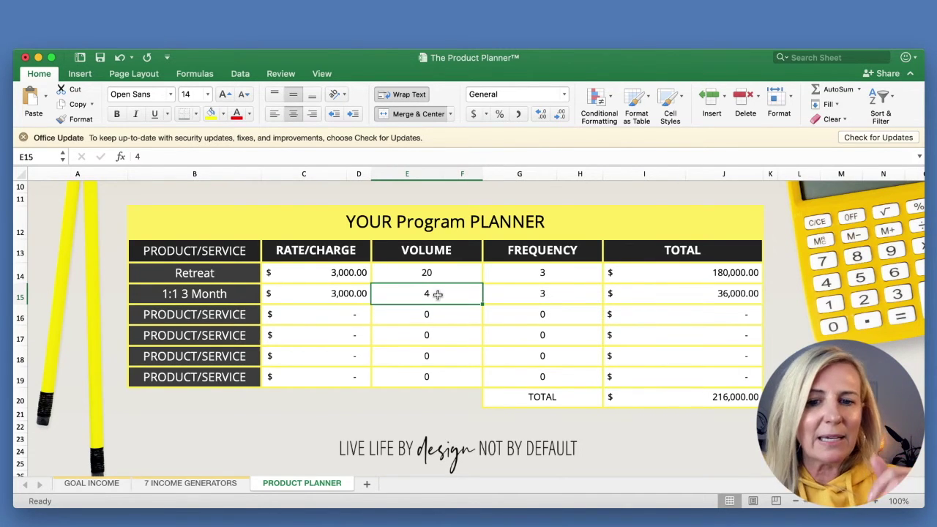
pyautogui.write('5')
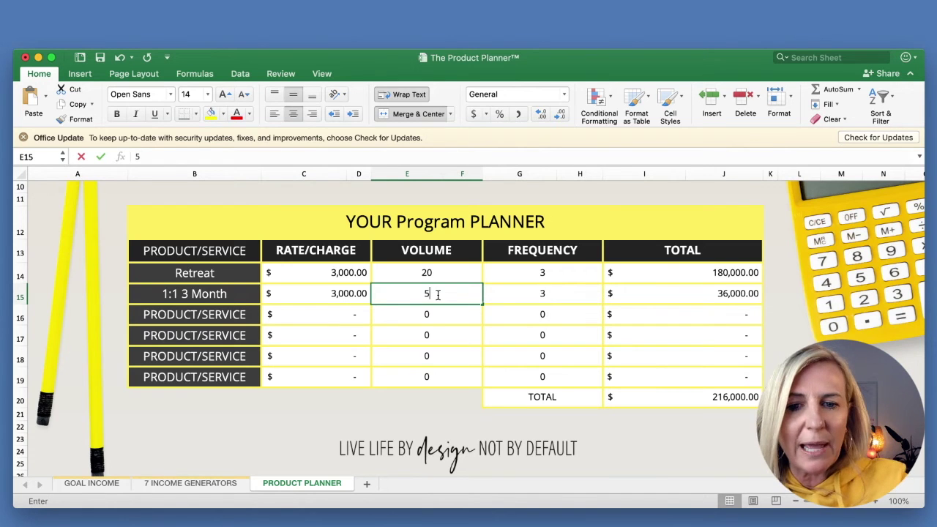
pyautogui.click(541, 293)
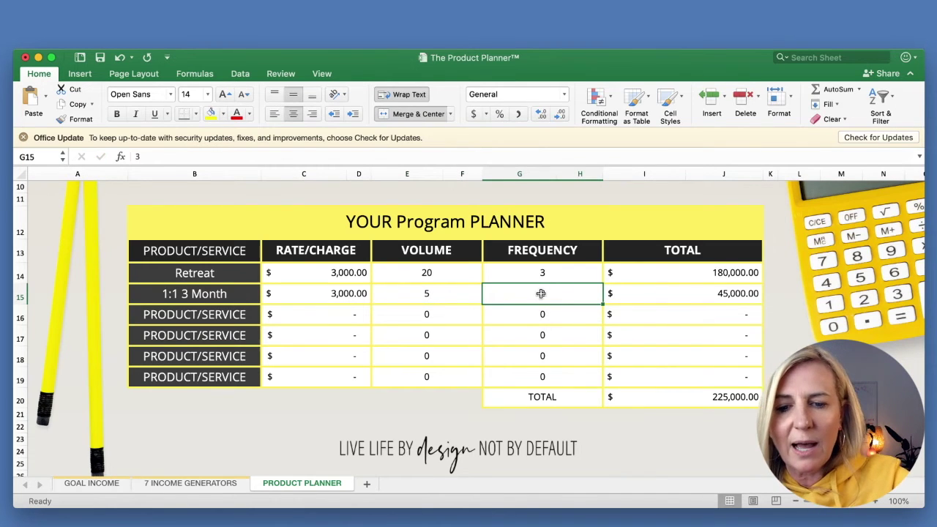
pyautogui.write('4')
pyautogui.click(559, 332)
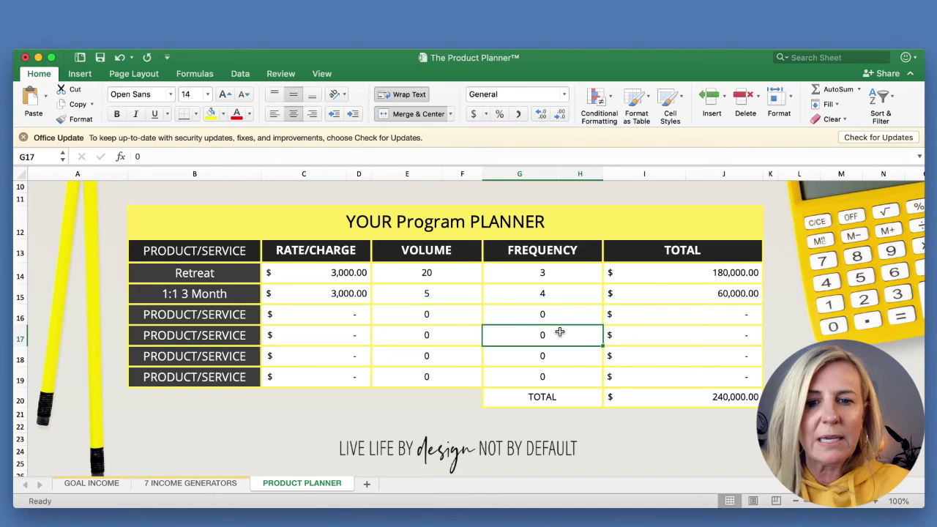
# Try a volume of 8 for the 1:1 3 Month service and settle on 9
pyautogui.click(448, 291)
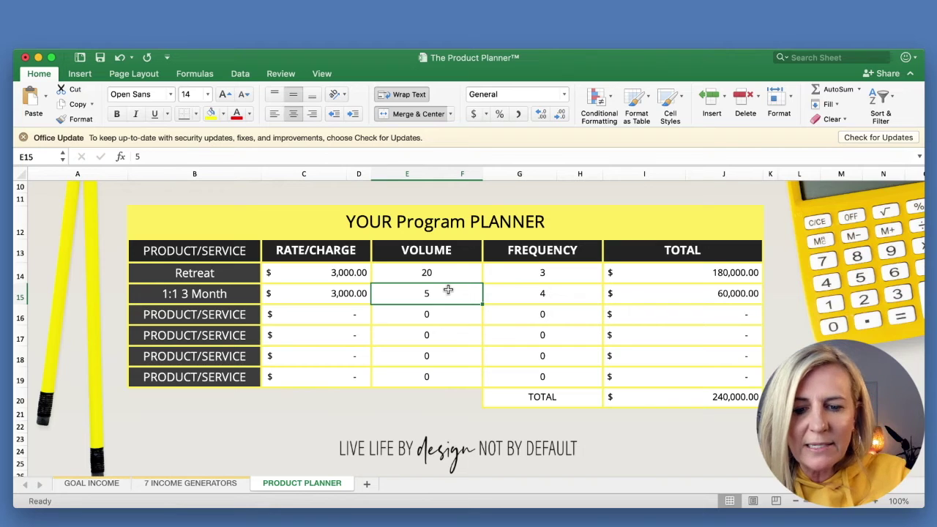
pyautogui.write('8')
pyautogui.press('Return')
pyautogui.click(446, 291)
pyautogui.write('9')
pyautogui.click(443, 336)
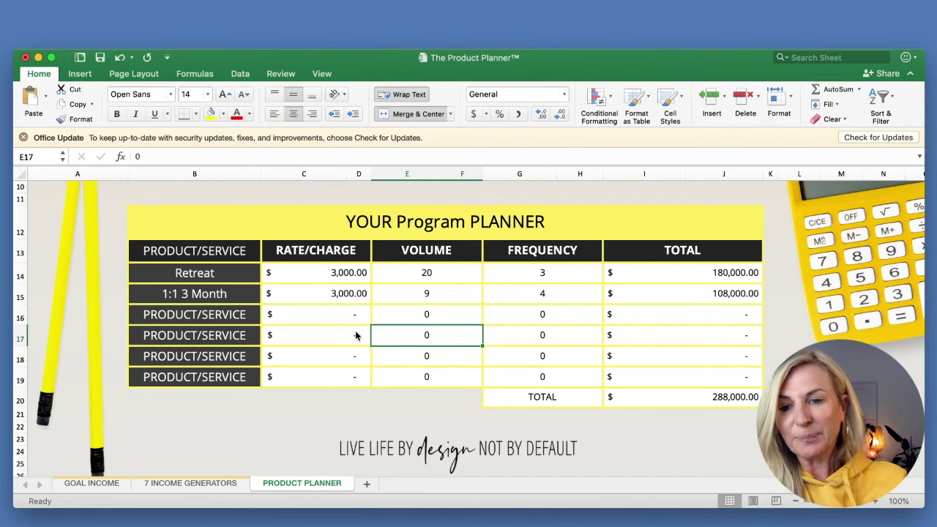
# Name the third product/service, in the row below 1:1 3 Month, Group Coaching
pyautogui.click(223, 315)
pyautogui.doubleClick(247, 314)
pyautogui.moveTo(247, 315); pyautogui.dragTo(126, 315)
pyautogui.write('Gr')
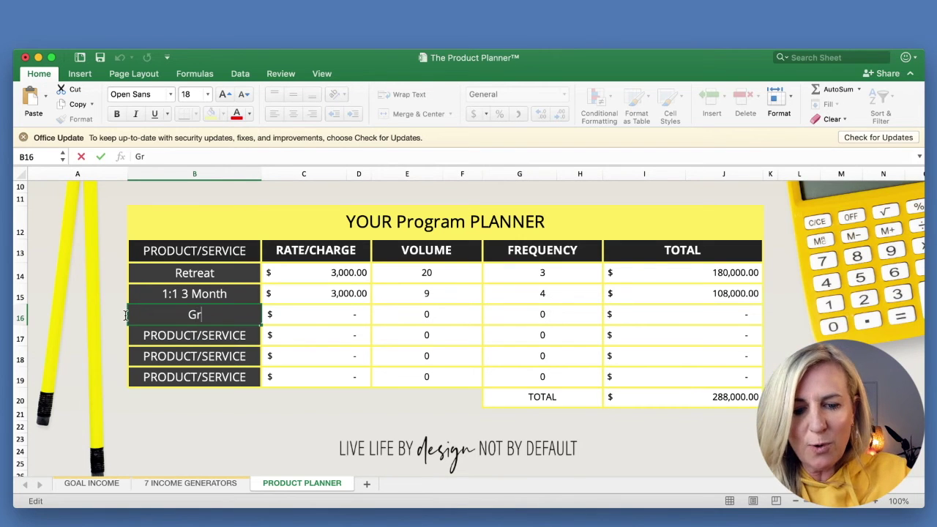
pyautogui.write('oup Coaching')
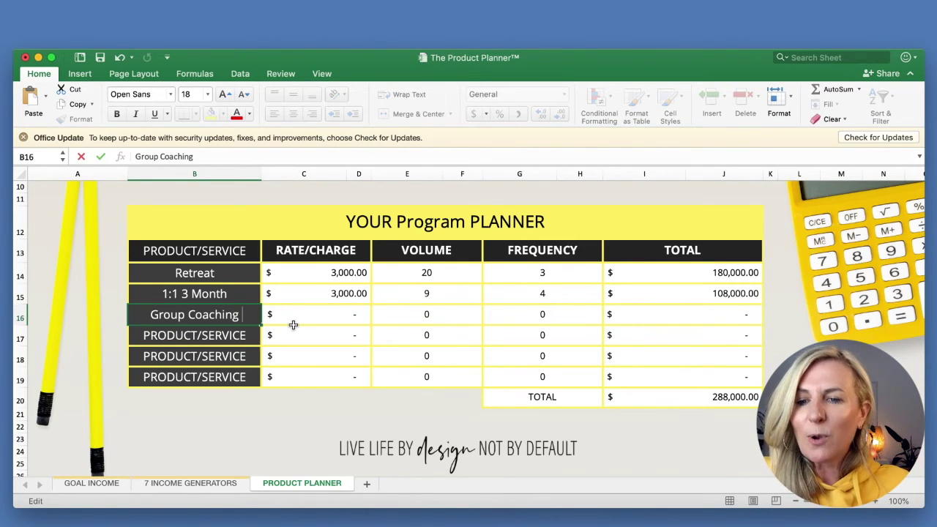
# Set the rate/charge of the Group Coaching service to 5990
pyautogui.click(337, 316)
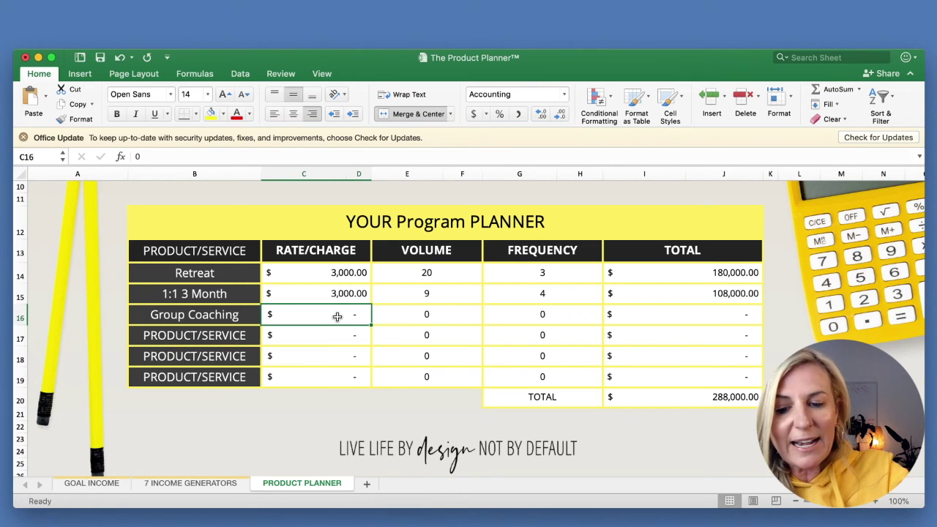
pyautogui.write('5990')
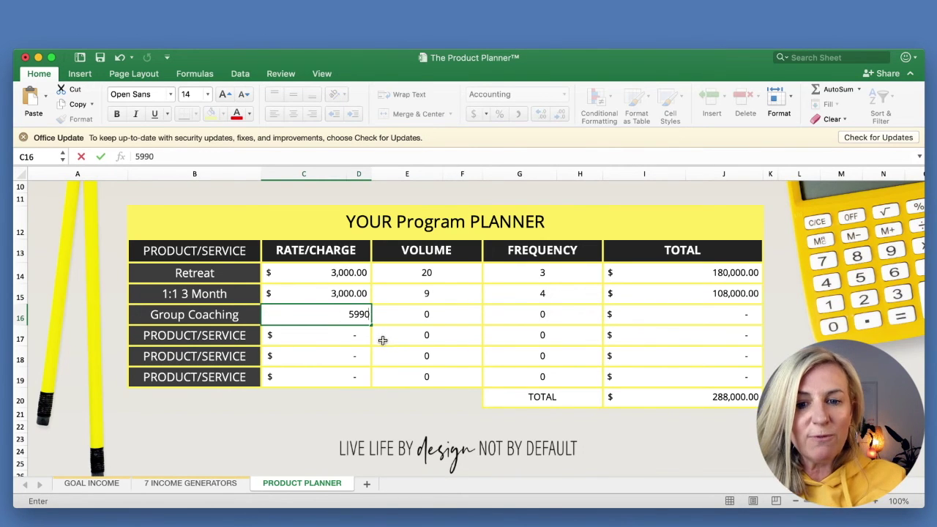
pyautogui.click(383, 342)
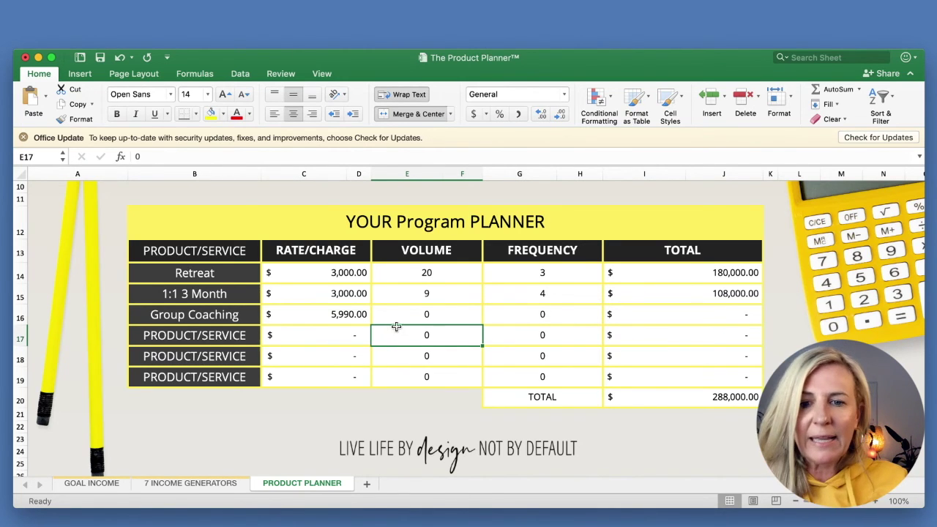
# Set the volume of the Group Coaching service to 10 and its frequency to 2
pyautogui.click(406, 314)
pyautogui.write('10')
pyautogui.click(540, 335)
pyautogui.click(542, 317)
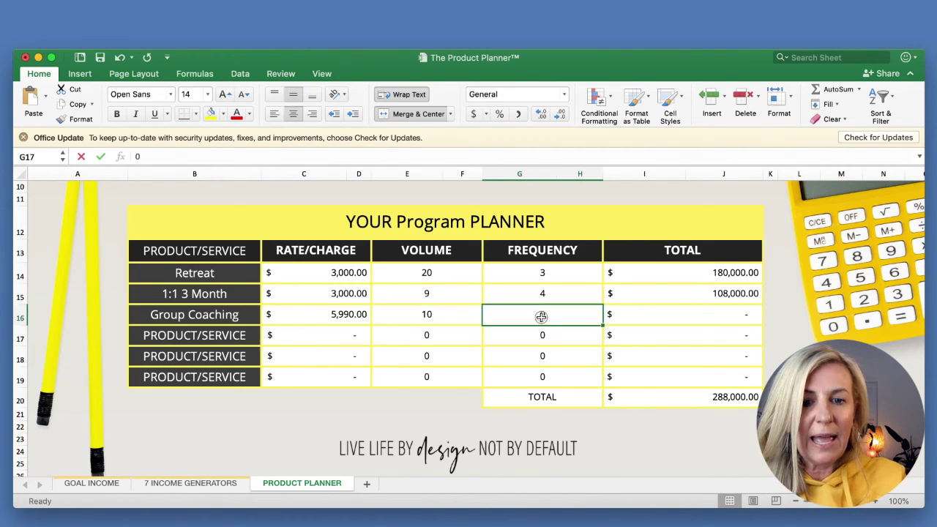
pyautogui.write('2')
pyautogui.click(554, 342)
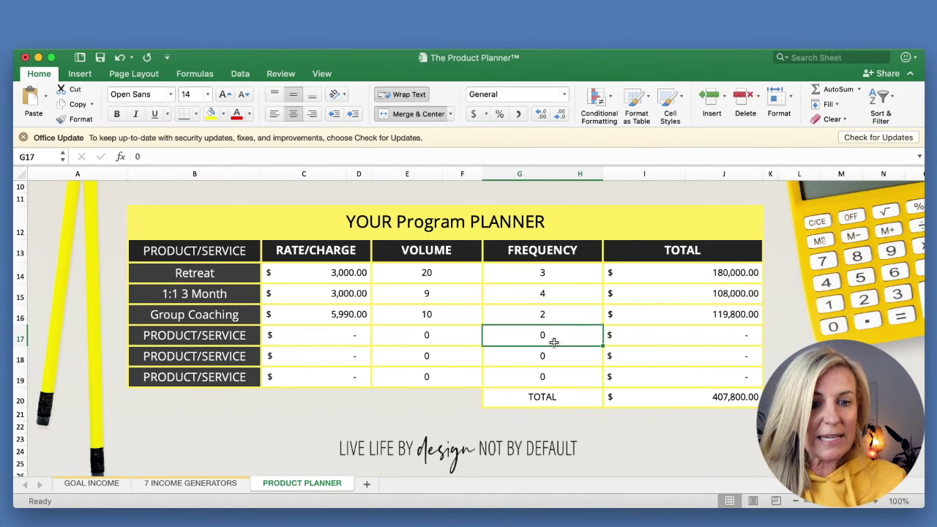